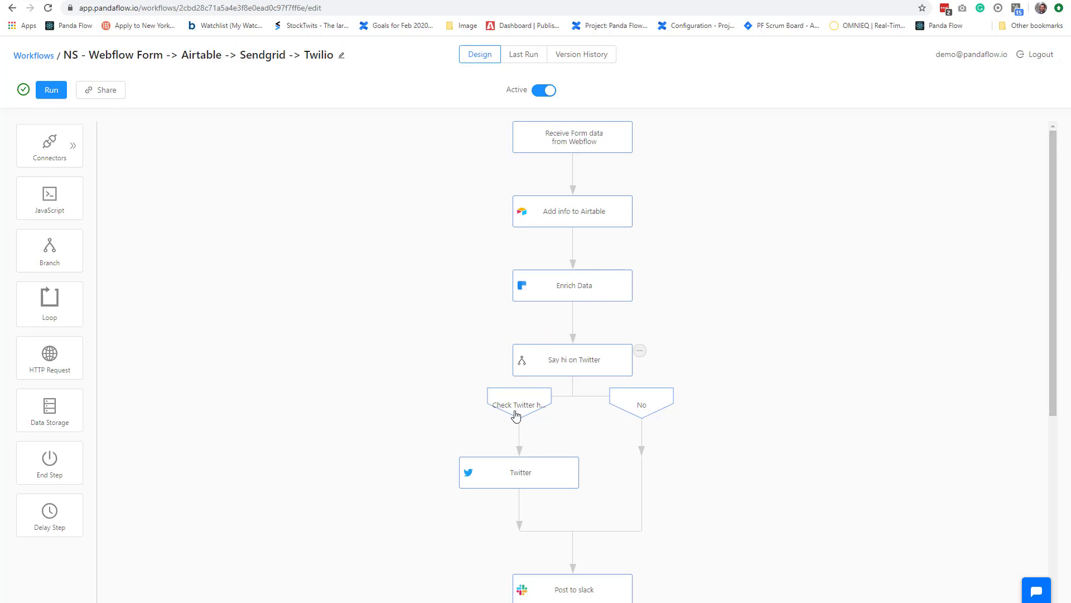
scroll(1054, 357, "down", 6)
scroll(1059, 459, "up", 6)
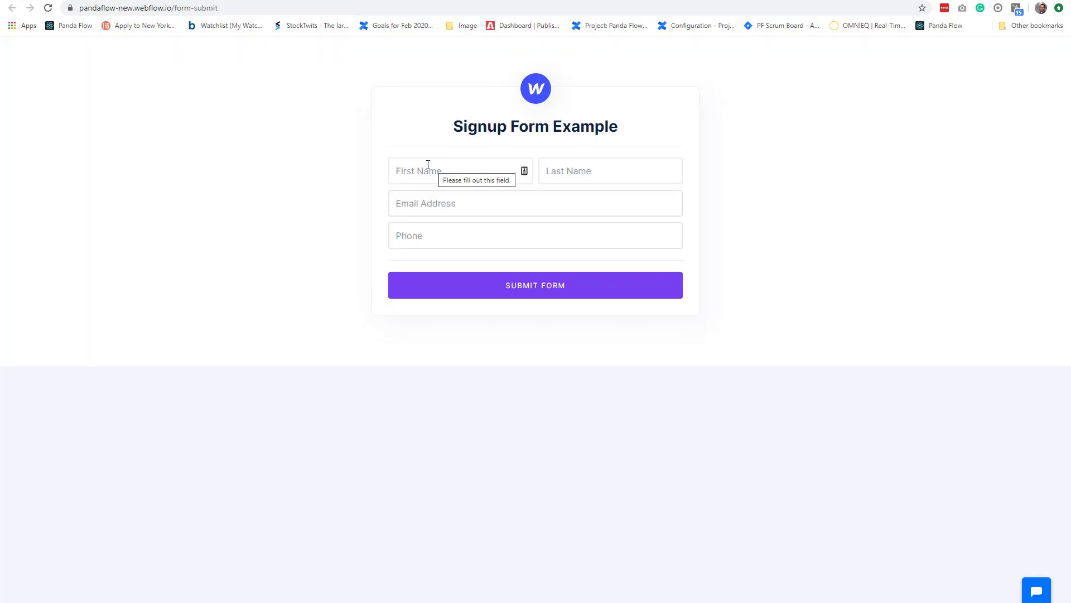
Fill in the Webflow signup form with the contact's first name, last name, email address and phone number, and submit it
left_click(428, 164)
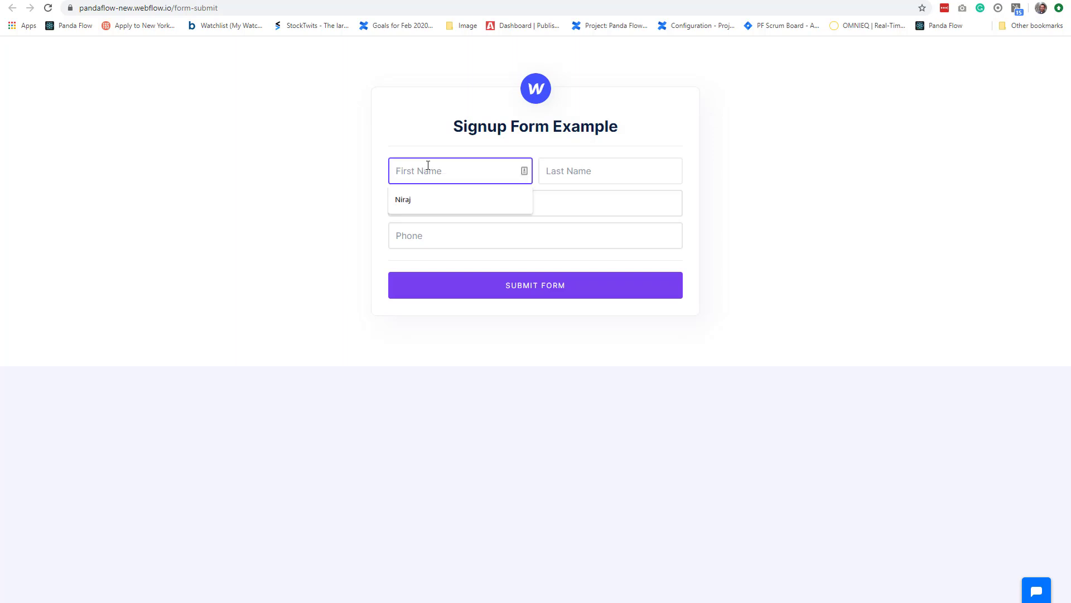
left_click(418, 199)
left_click(549, 166)
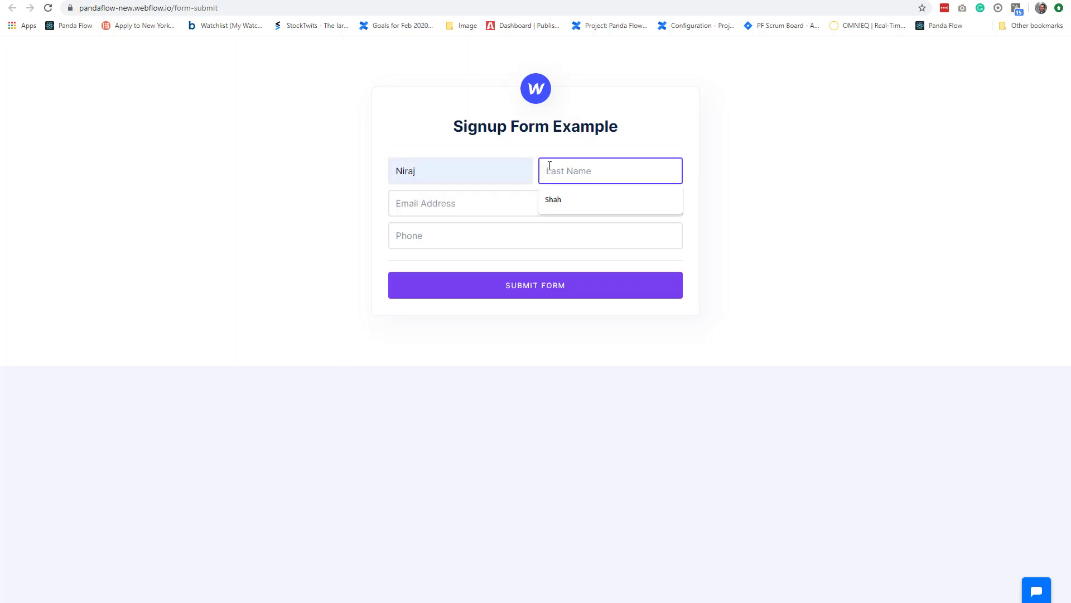
type("Shah")
key("Tab")
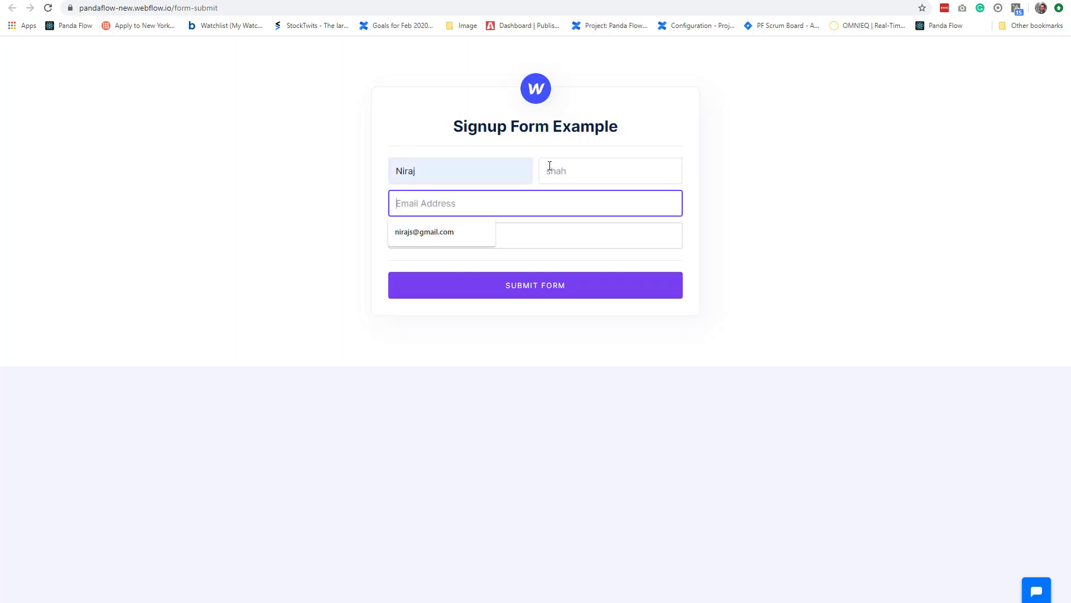
left_click(459, 230)
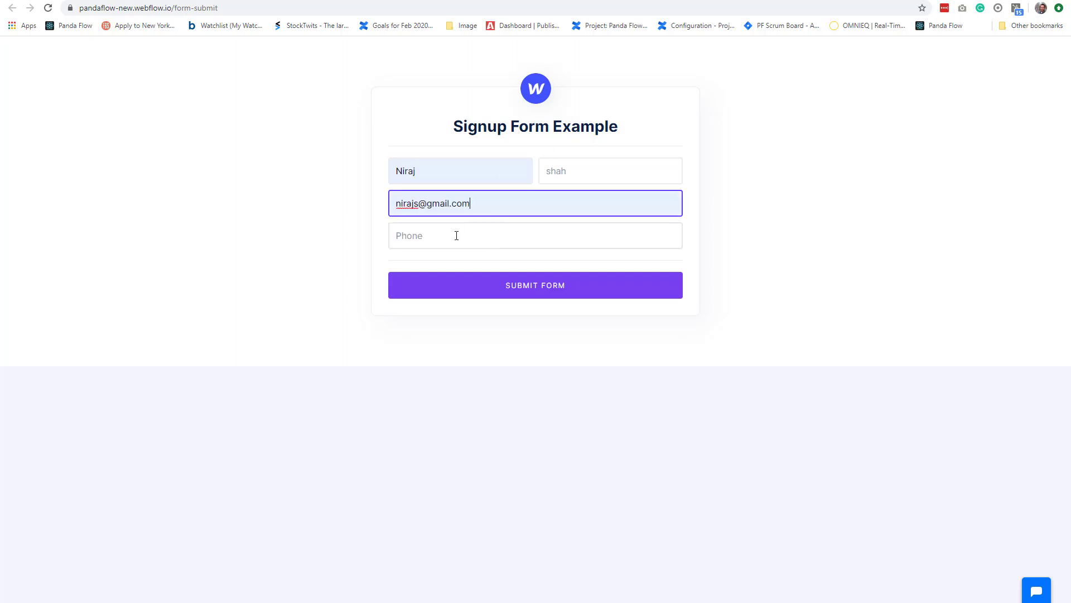
left_click(455, 236)
left_click(424, 263)
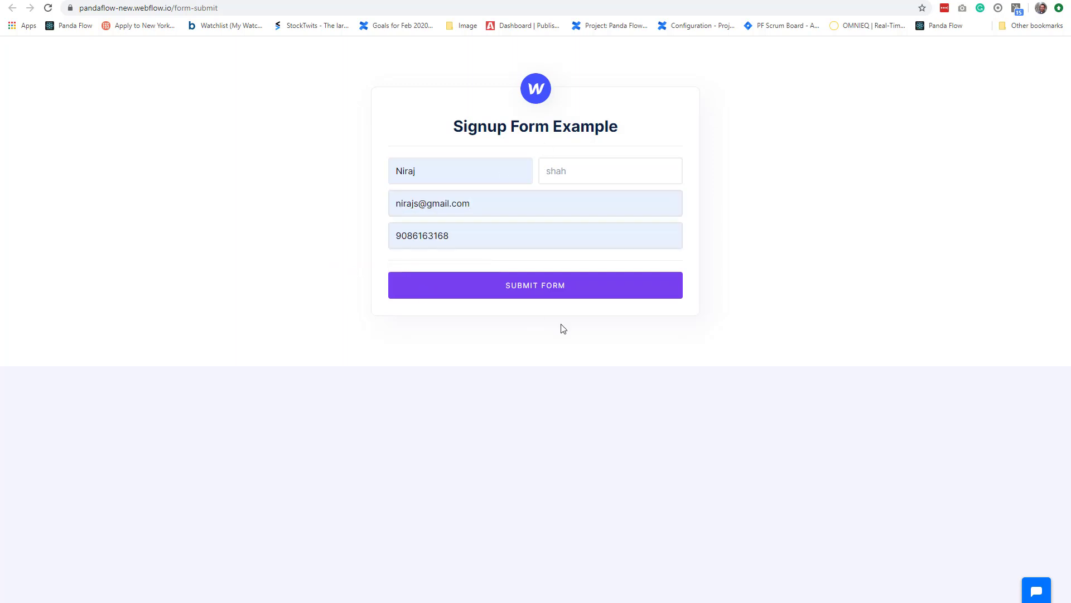
left_click(564, 291)
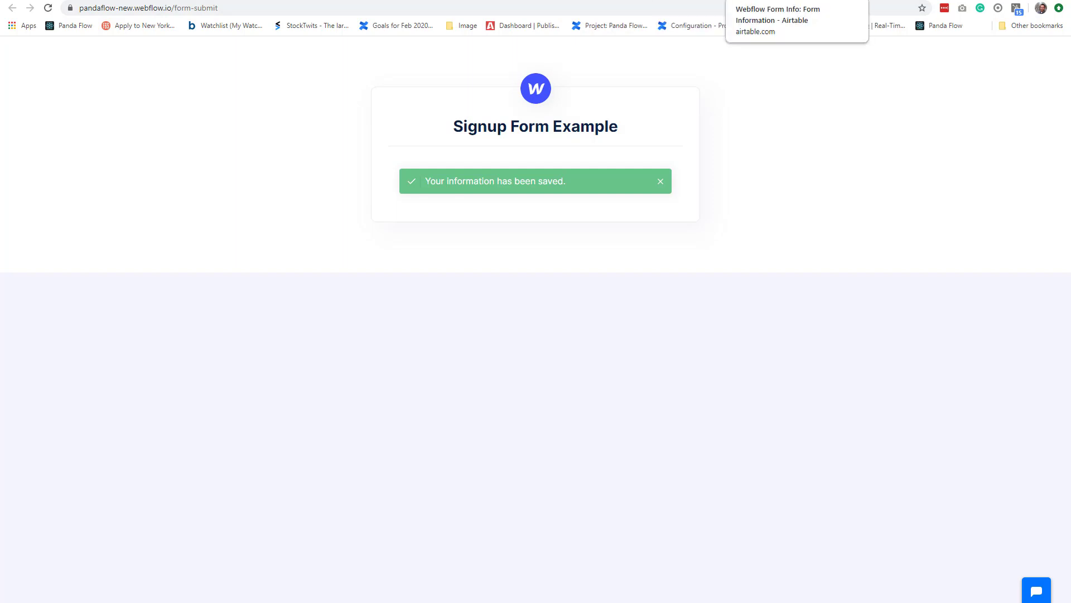
Examine the Add info to Airtable step's field mapping in the workflow and the Form Information records in Airtable
key("ctrl+Tab")
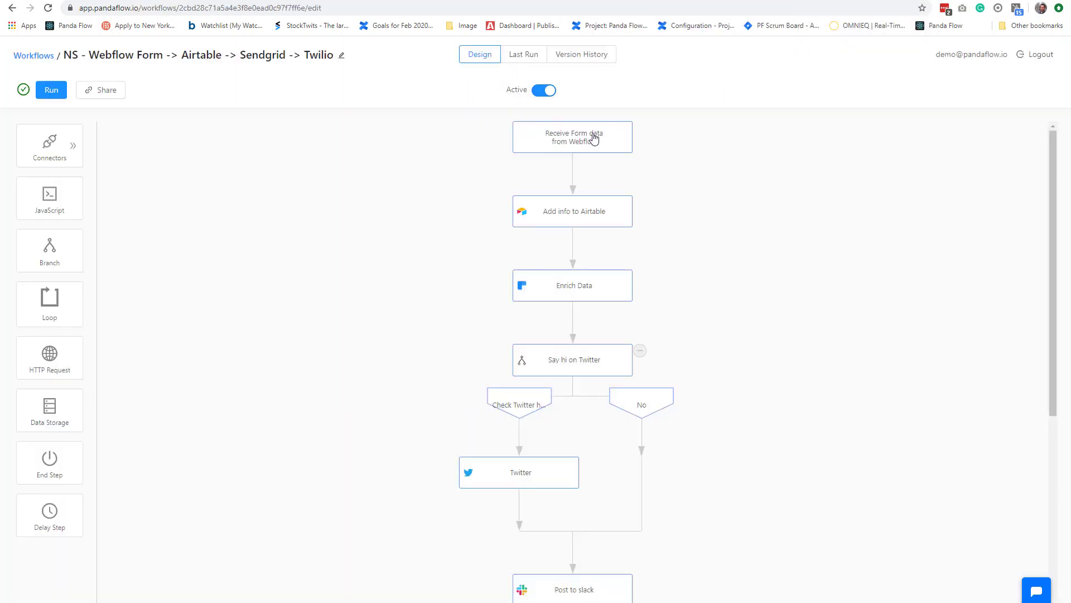
left_click(580, 217)
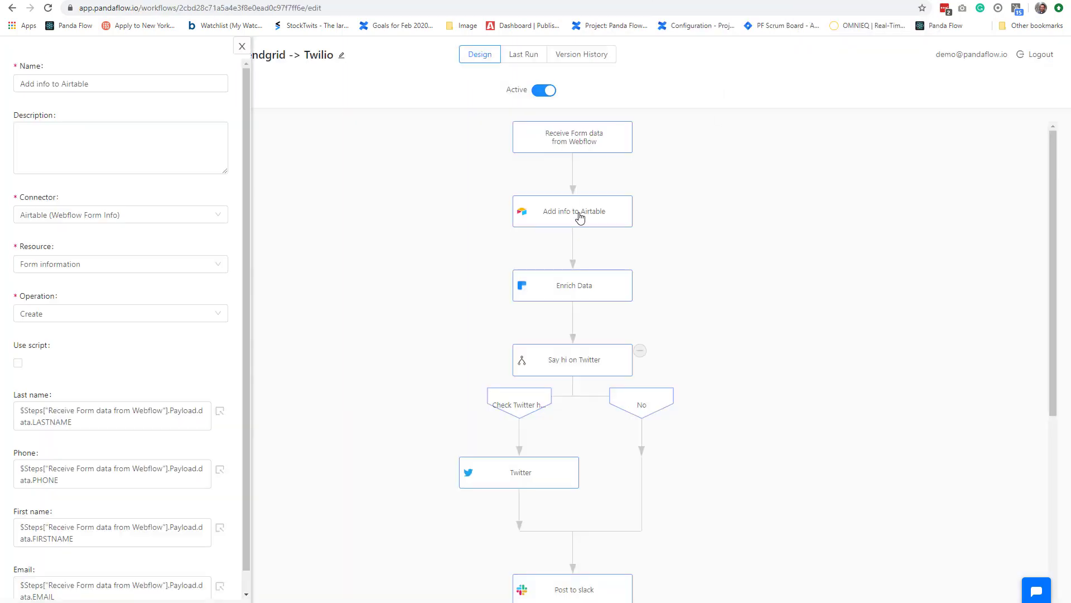
key("ctrl+Tab")
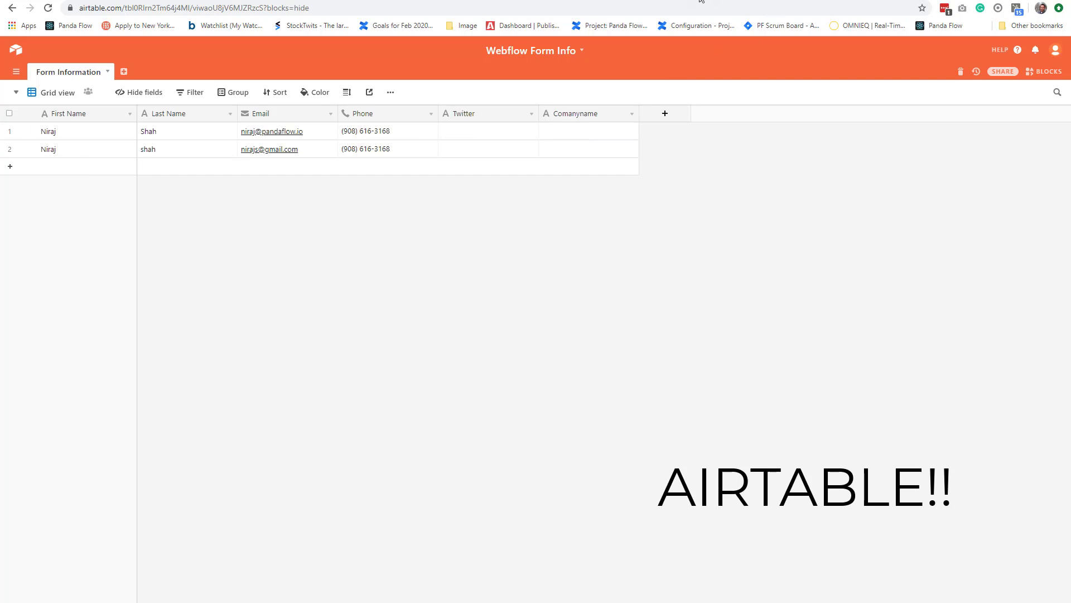
Return to the workflow and examine the Enrich Data step's settings, comparing them with the submitted form and the Airtable records
left_click(681, 1)
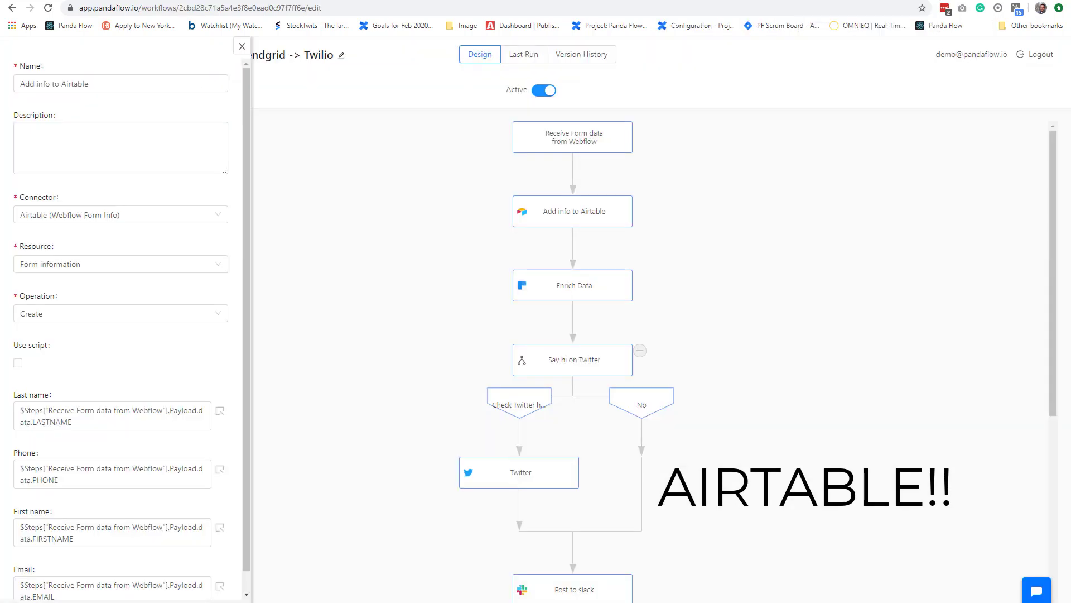
left_click(587, 288)
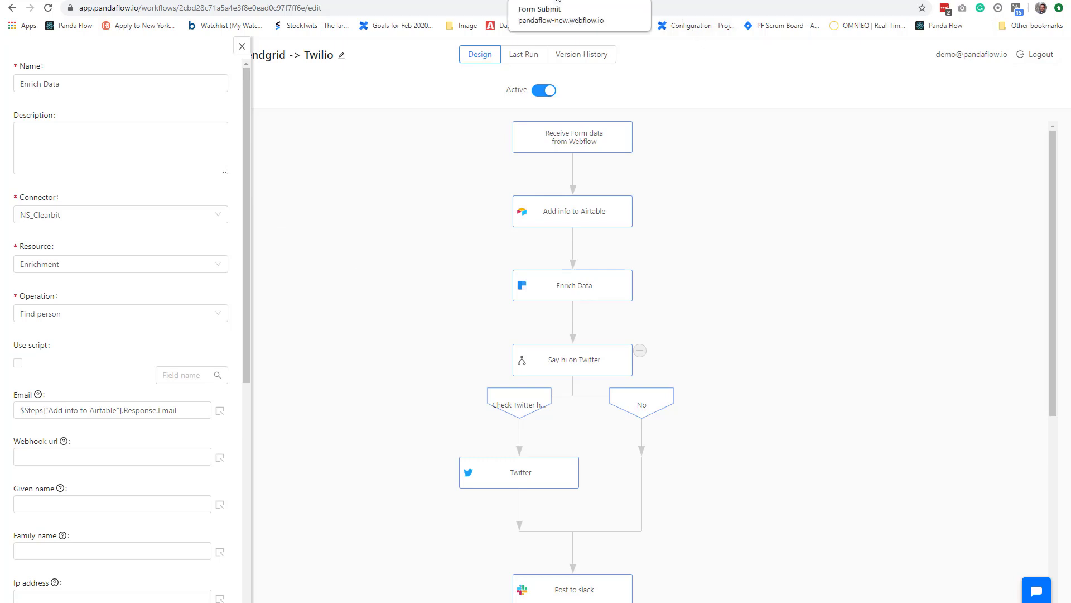
left_click(559, 1)
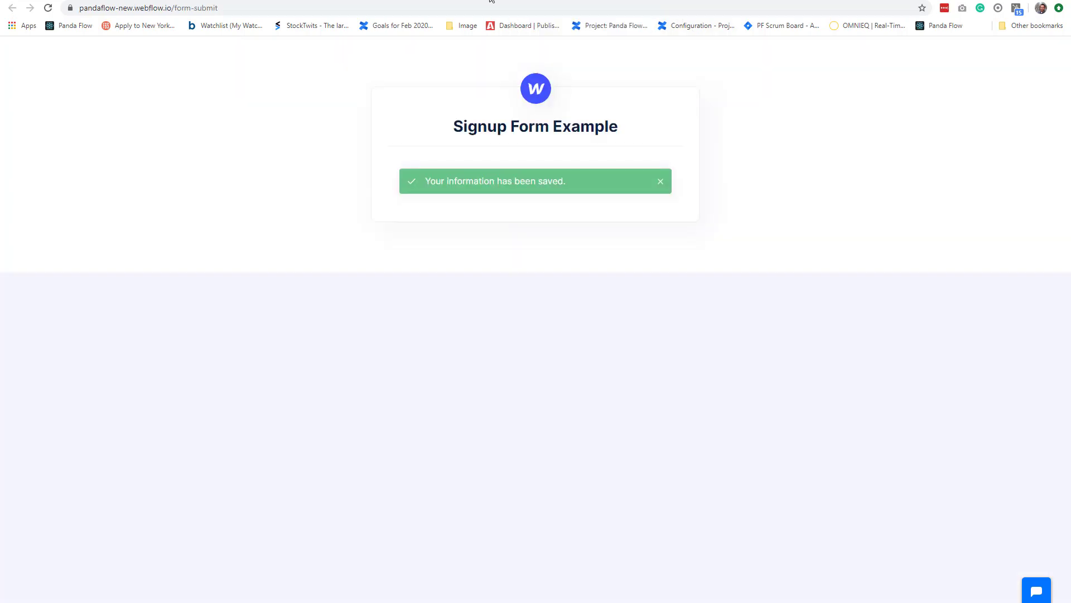
left_click(754, 2)
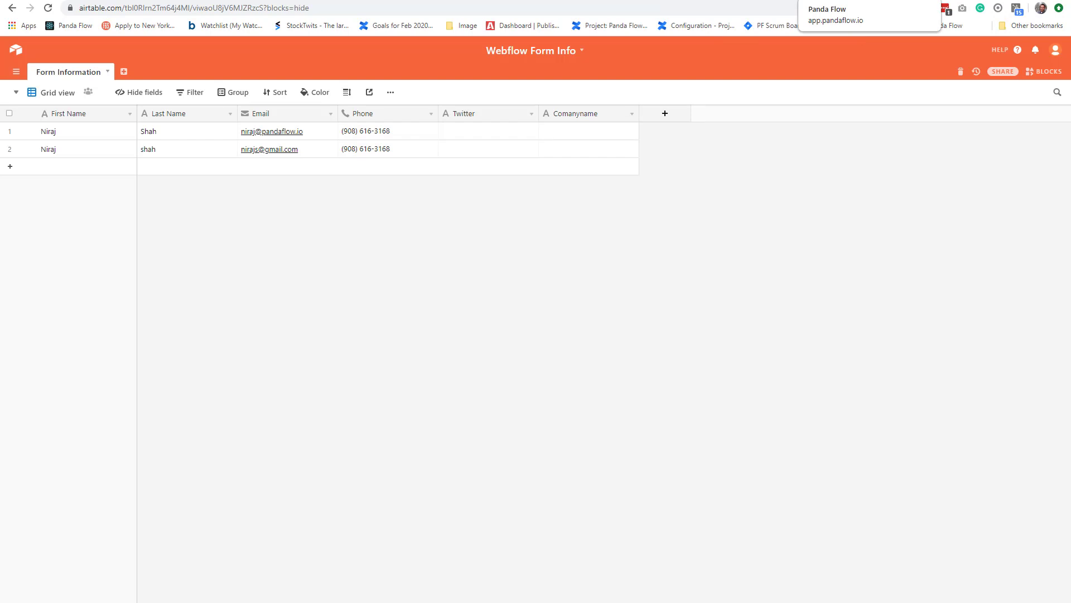
left_click(848, 1)
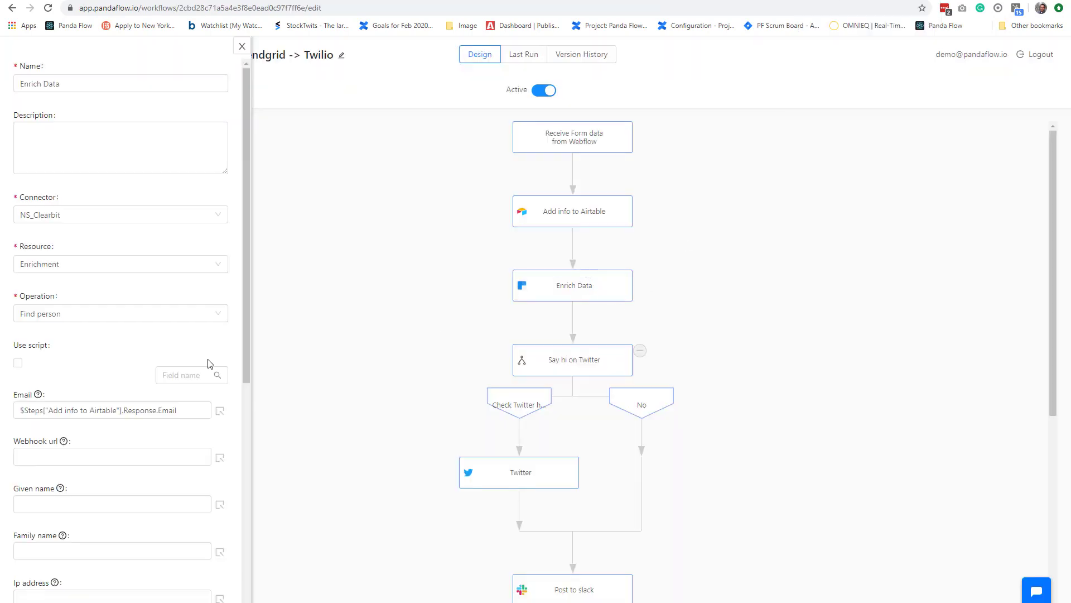
left_click_drag(246, 342, 261, 286)
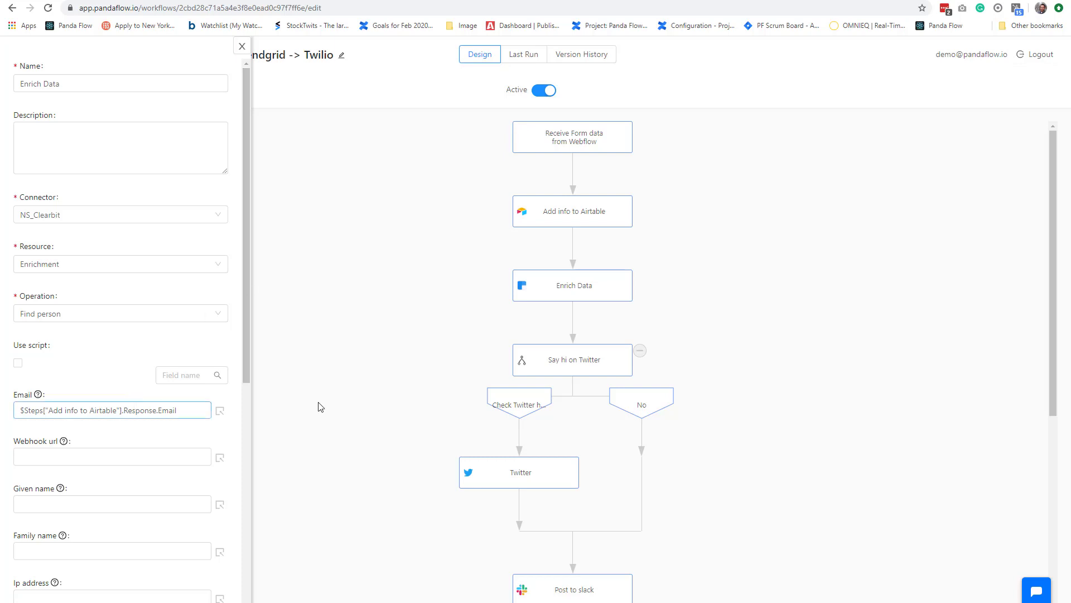
left_click(240, 47)
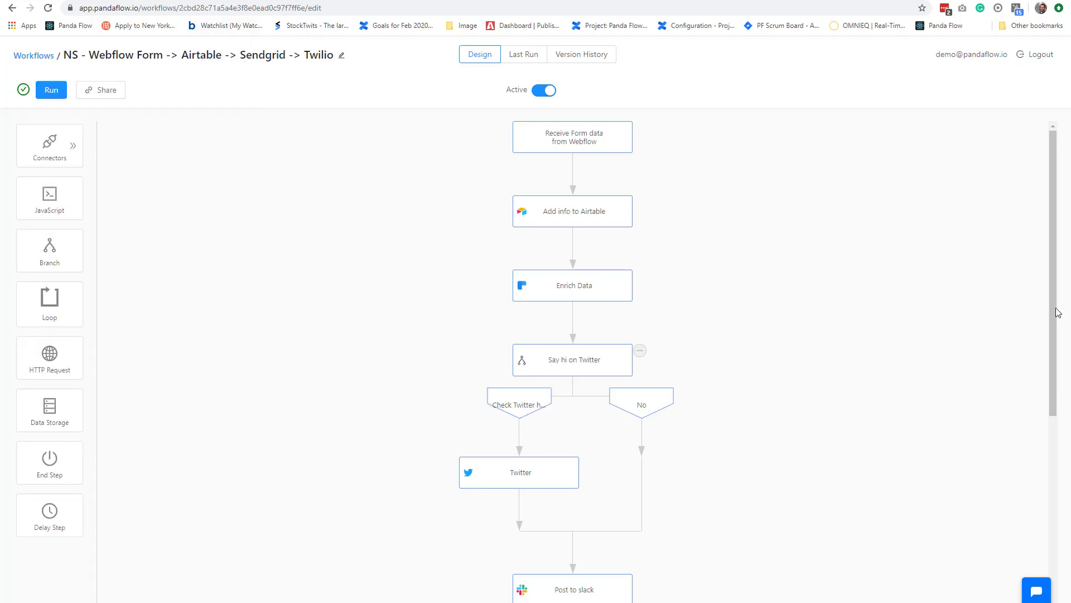
Examine the Check Twitter handle condition under the Say hi on Twitter branch
left_click_drag(1056, 310, 1042, 364)
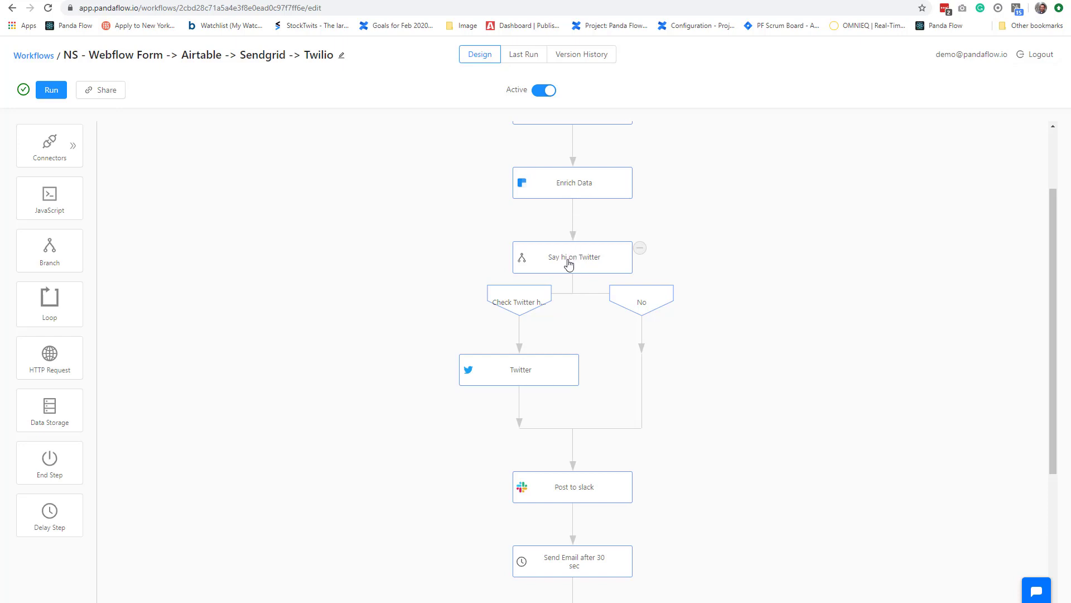
left_click(525, 304)
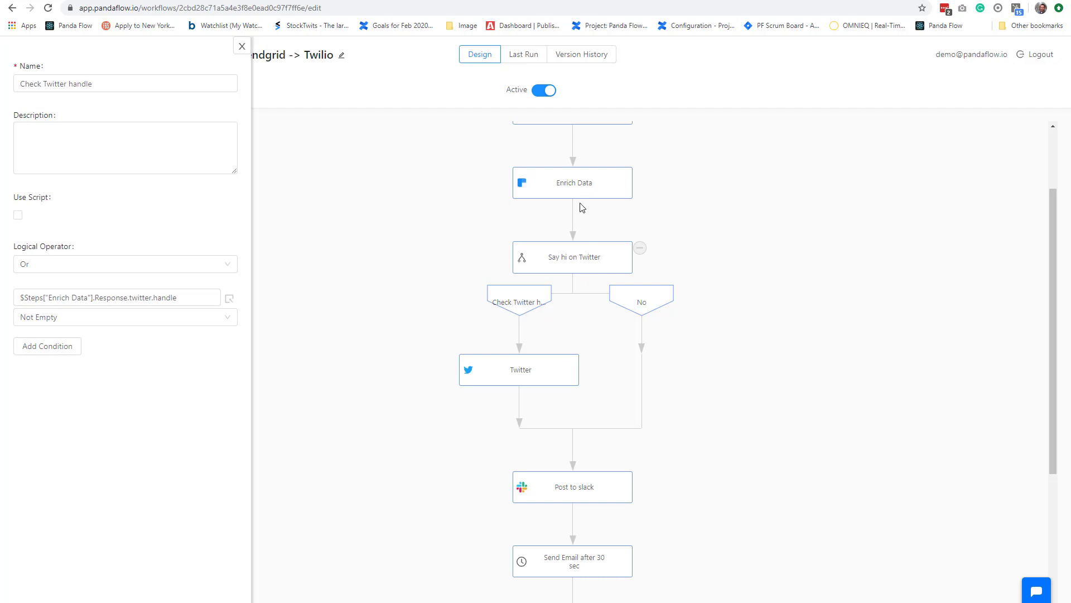
left_click(242, 47)
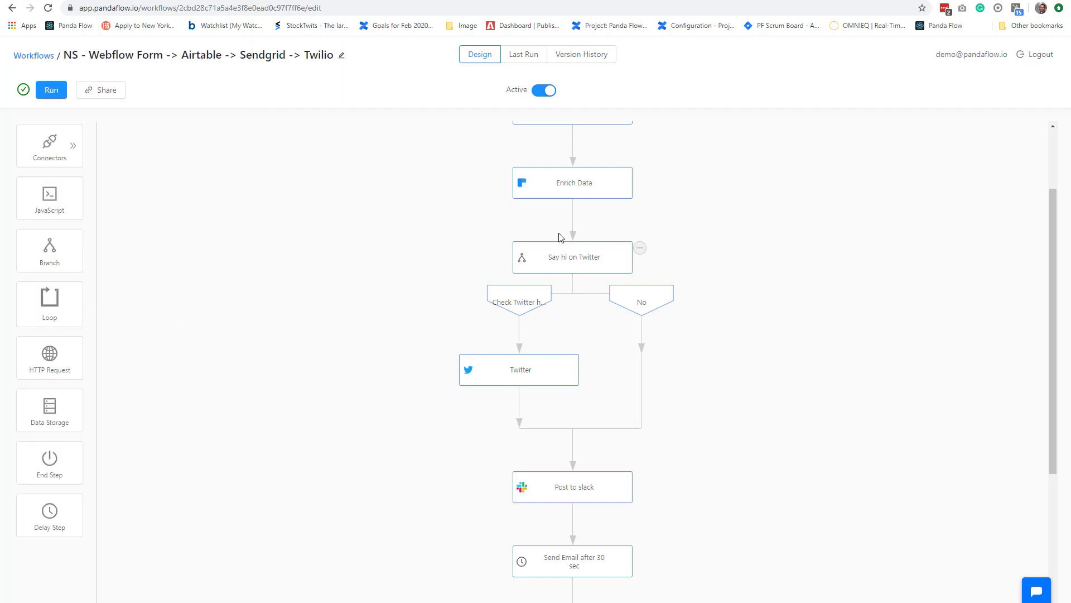
left_click(533, 294)
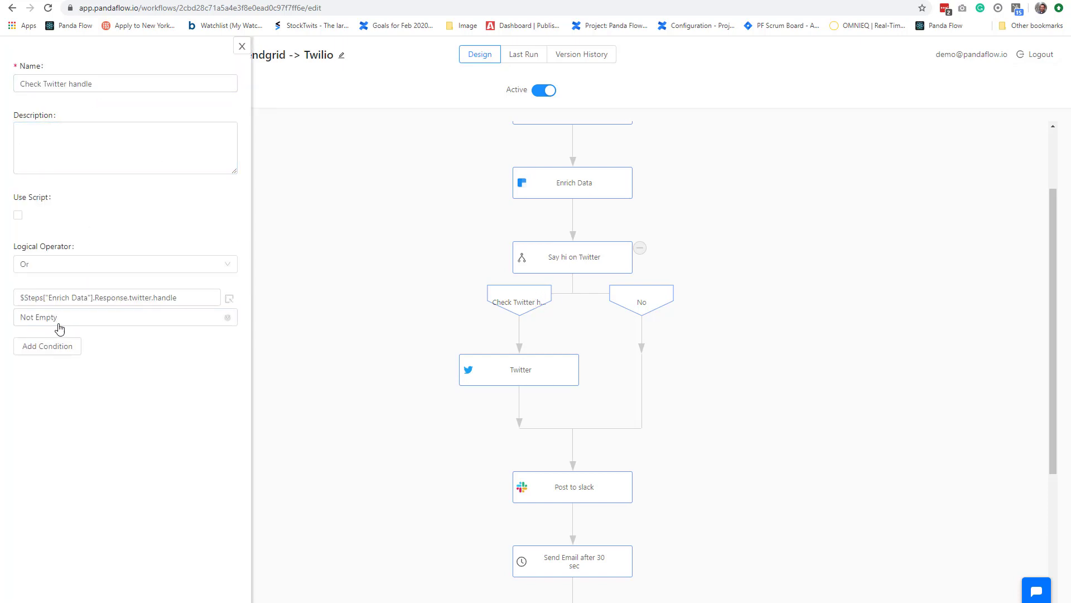
left_click(242, 47)
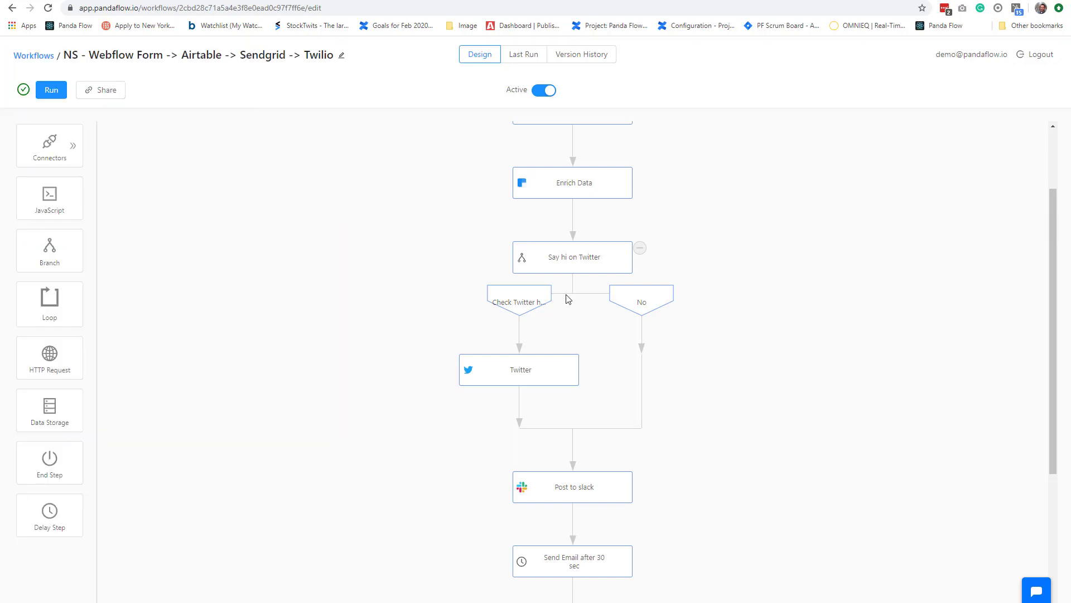
Deactivate the workflow and insert "!" before "Nice to Meet you" in the Twitter step's status
left_click(534, 373)
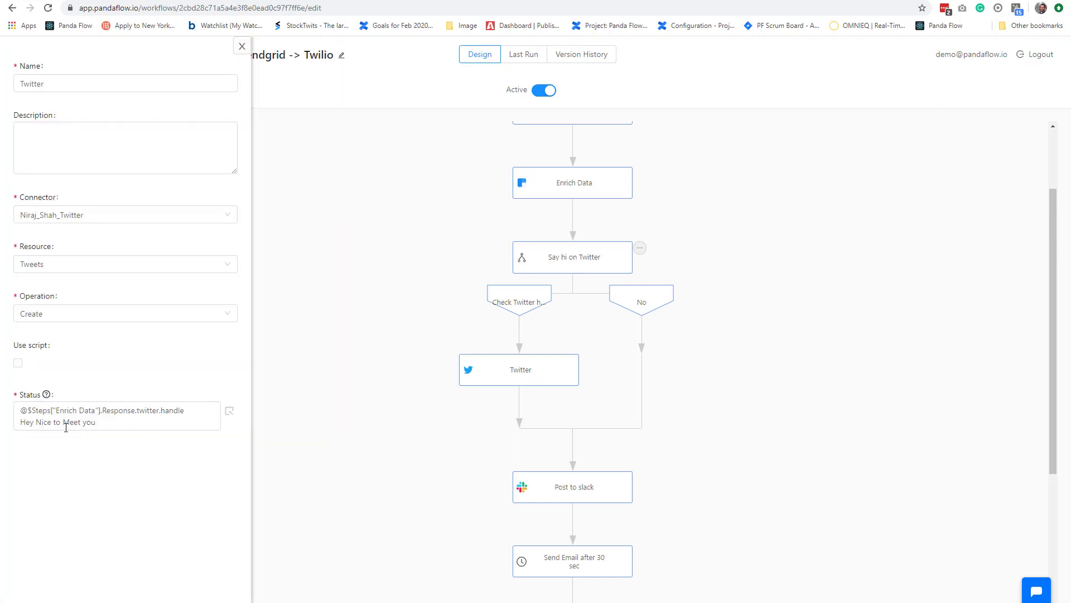
left_click(37, 425)
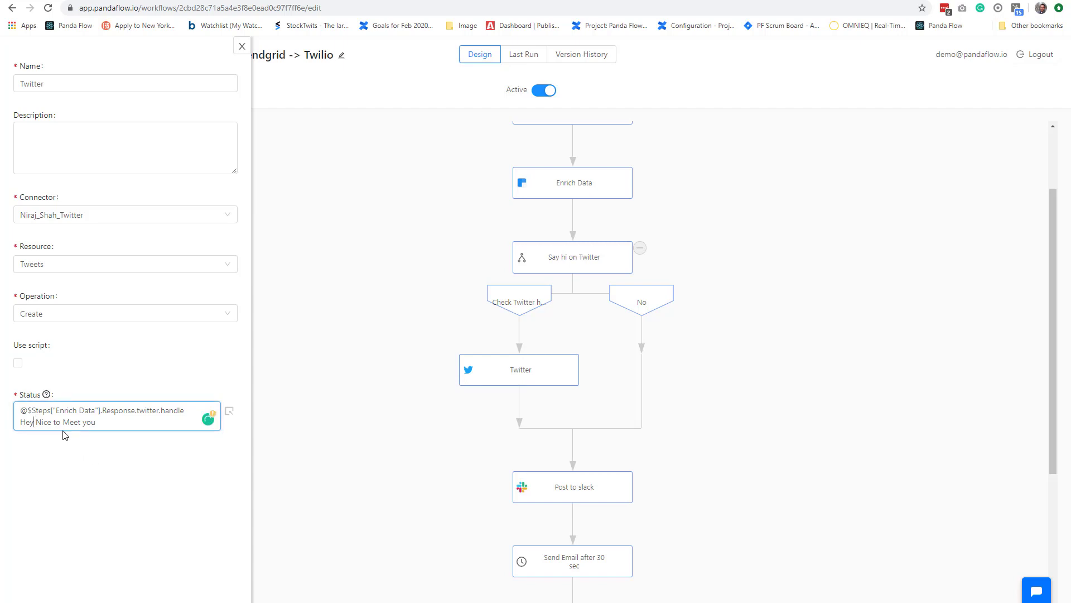
left_click(538, 88)
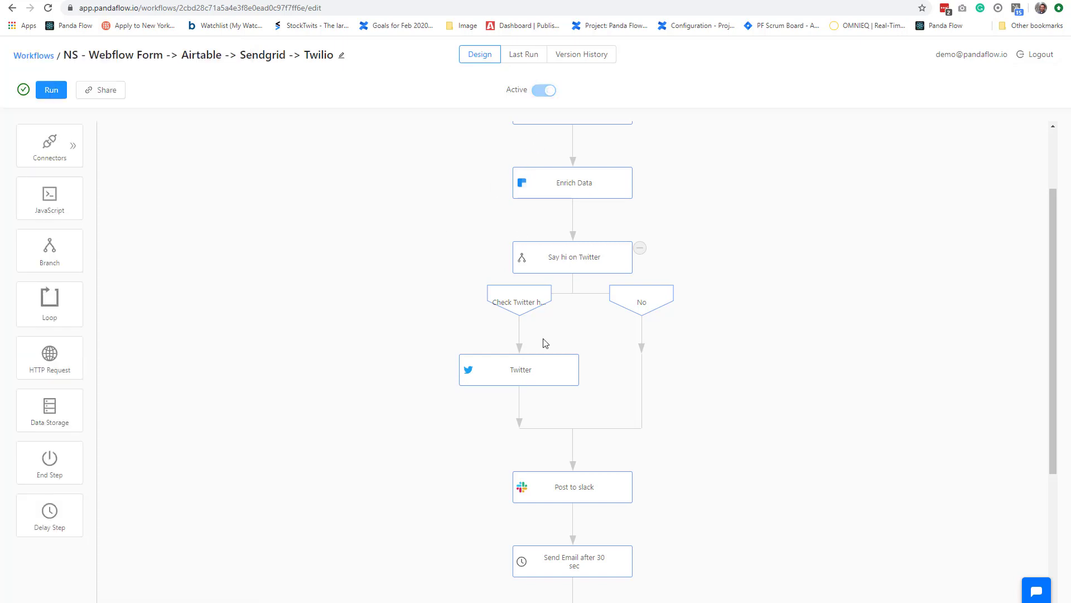
left_click(502, 475)
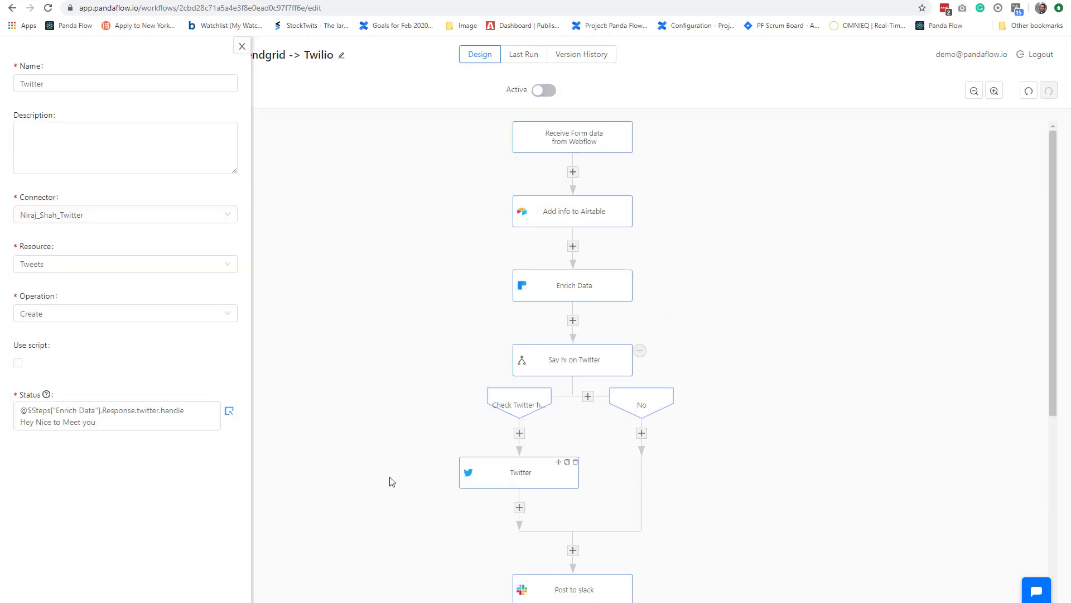
left_click(36, 423)
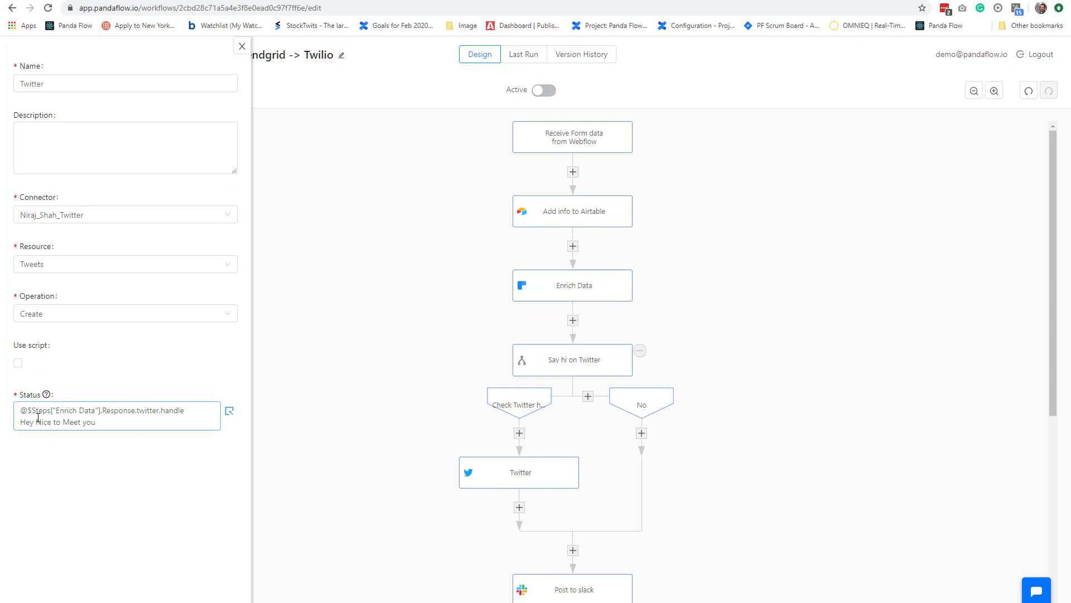
type("!")
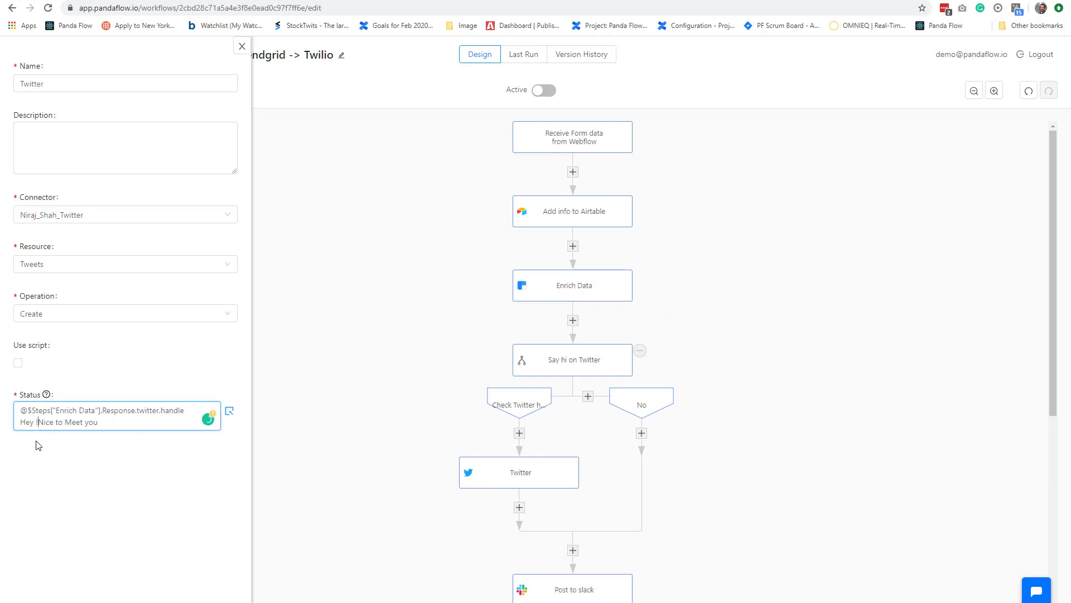
left_click(325, 445)
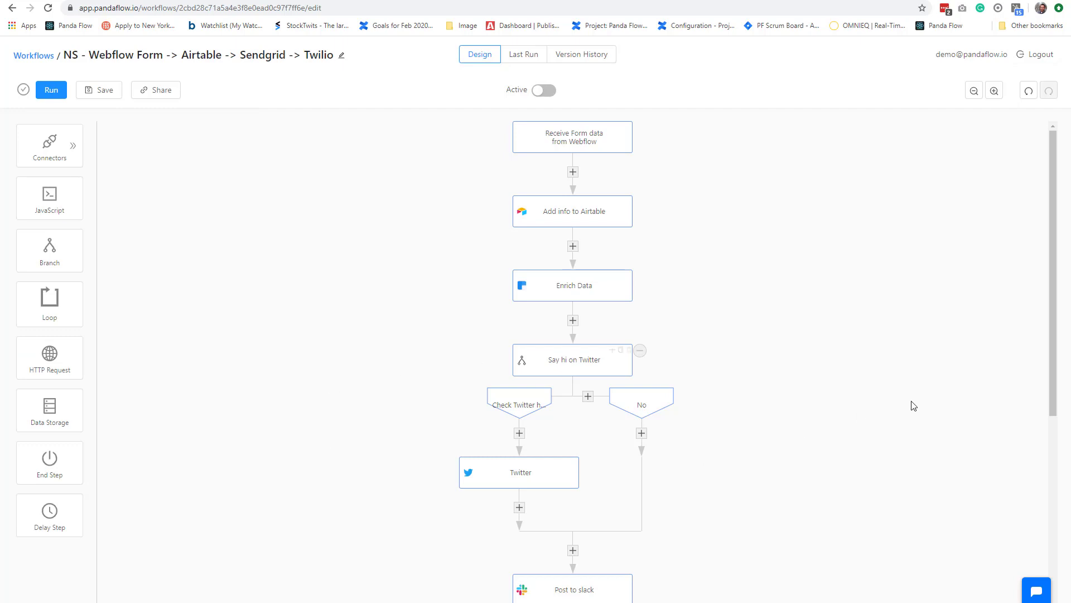
Add the Enrich Data employment Seniority value on a new line at the end of the Post to slack step's text
left_click_drag(1051, 324, 1069, 493)
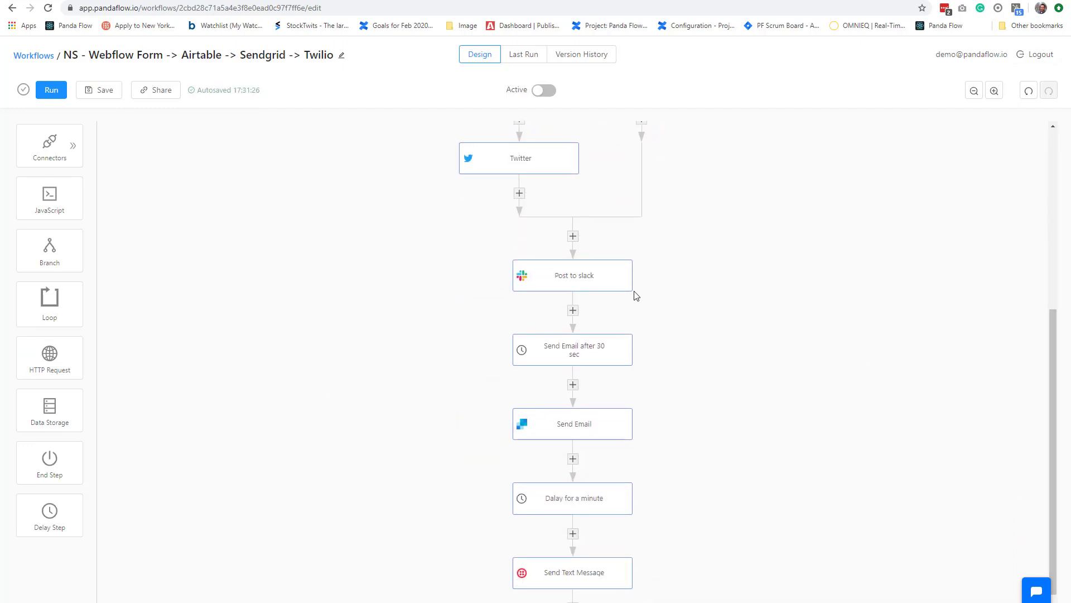
left_click(608, 284)
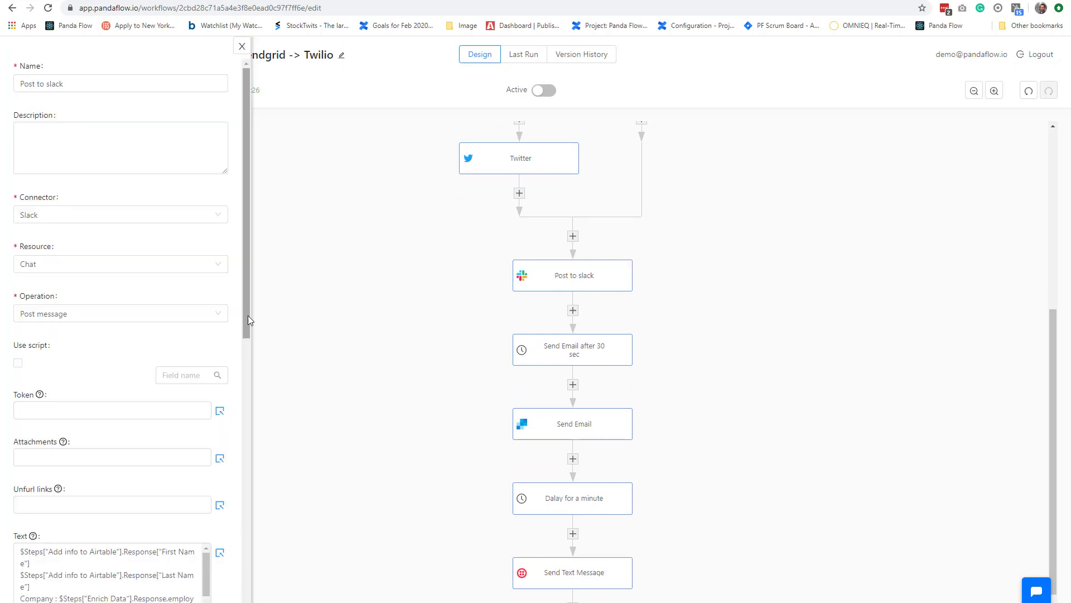
left_click_drag(246, 320, 251, 479)
scroll(225, 424, "down", 2)
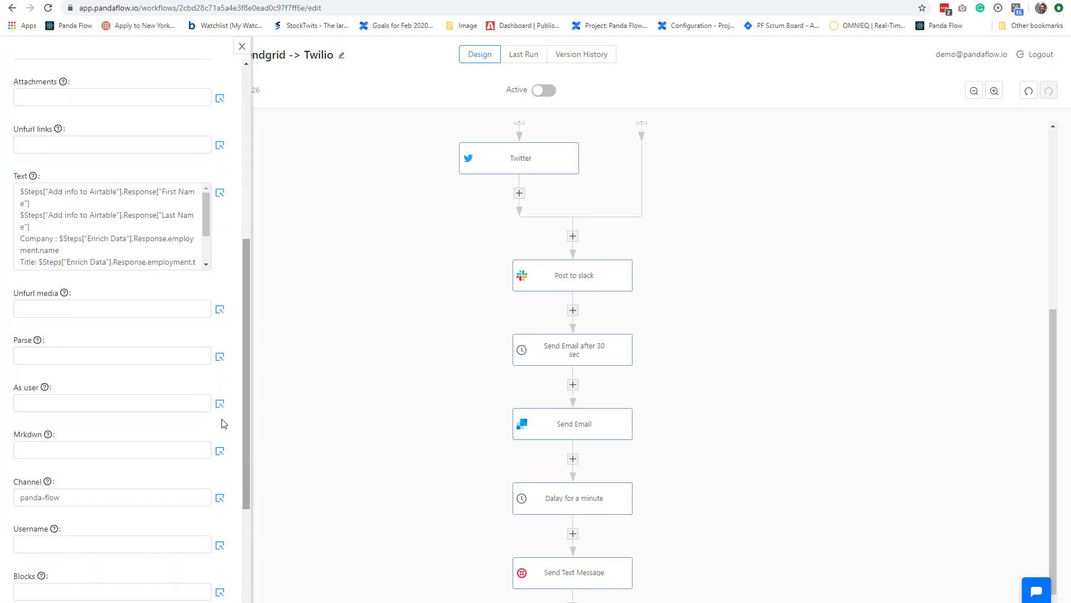
left_click(222, 196)
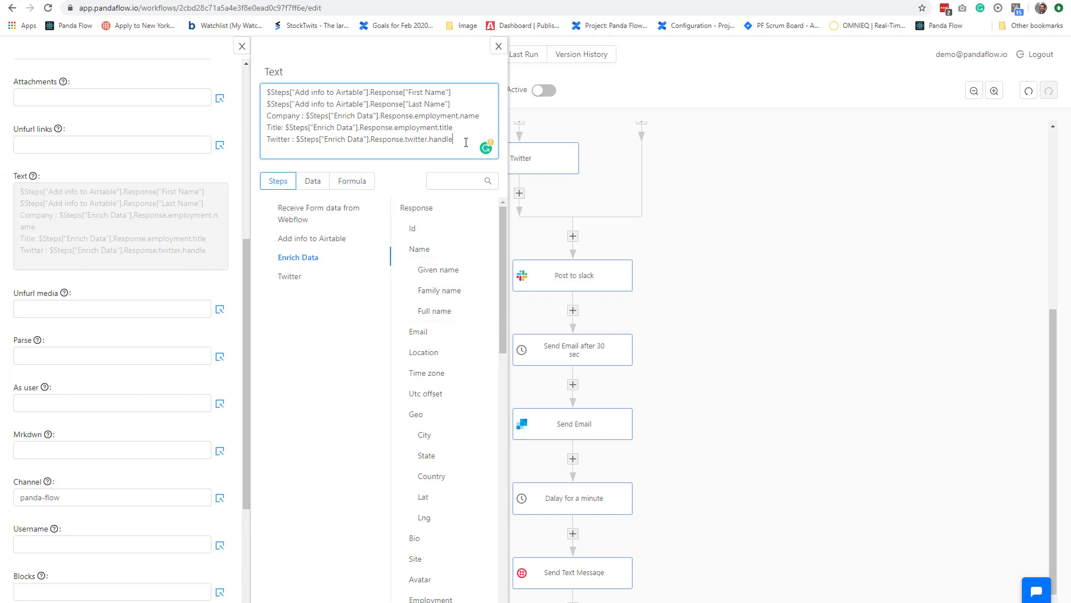
key("Return")
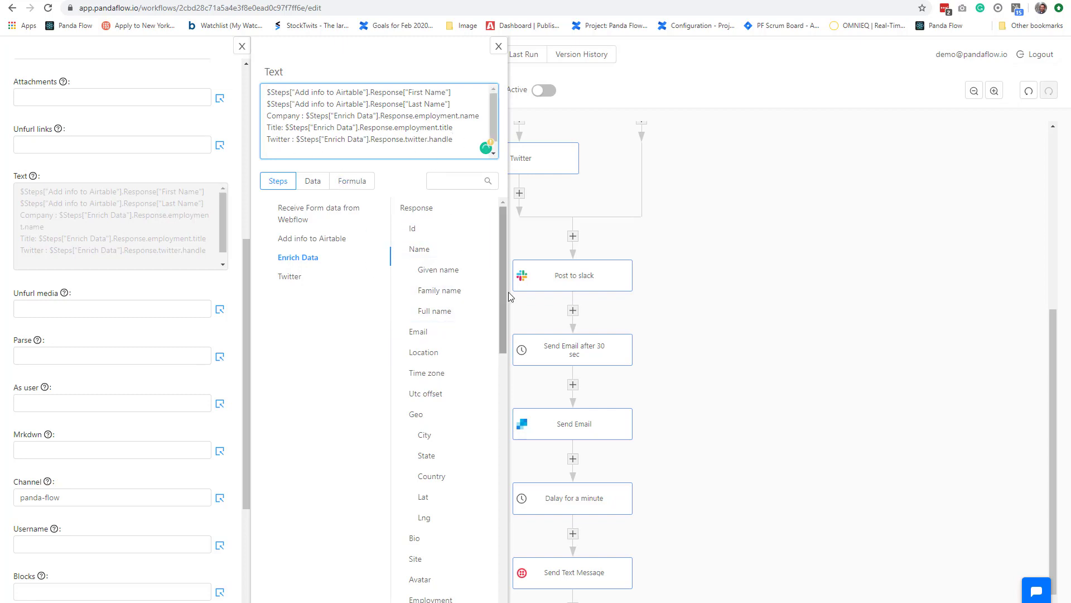
left_click_drag(503, 290, 521, 420)
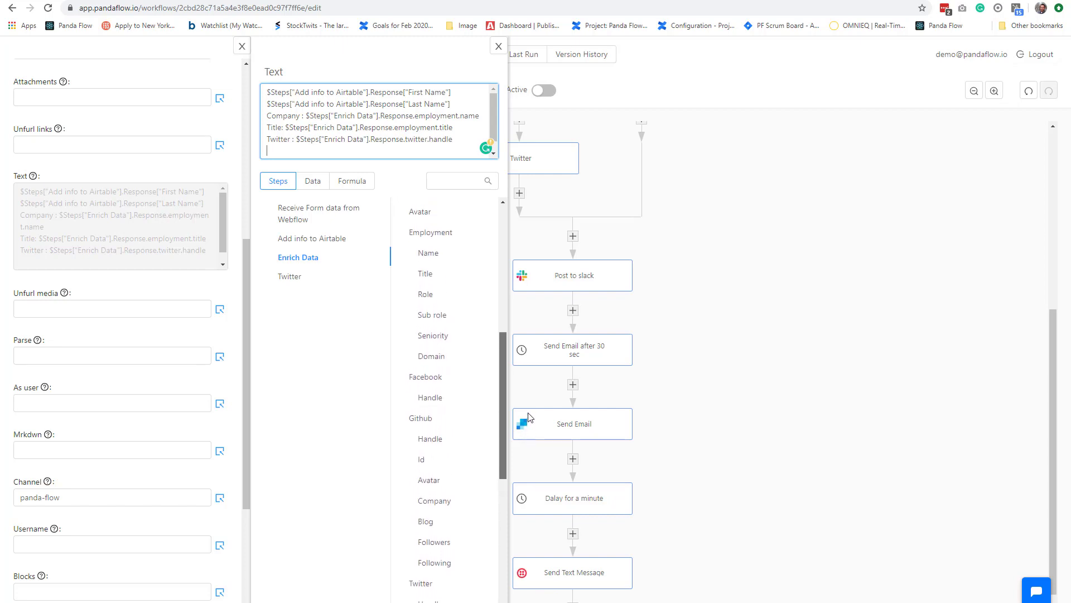
left_click(451, 337)
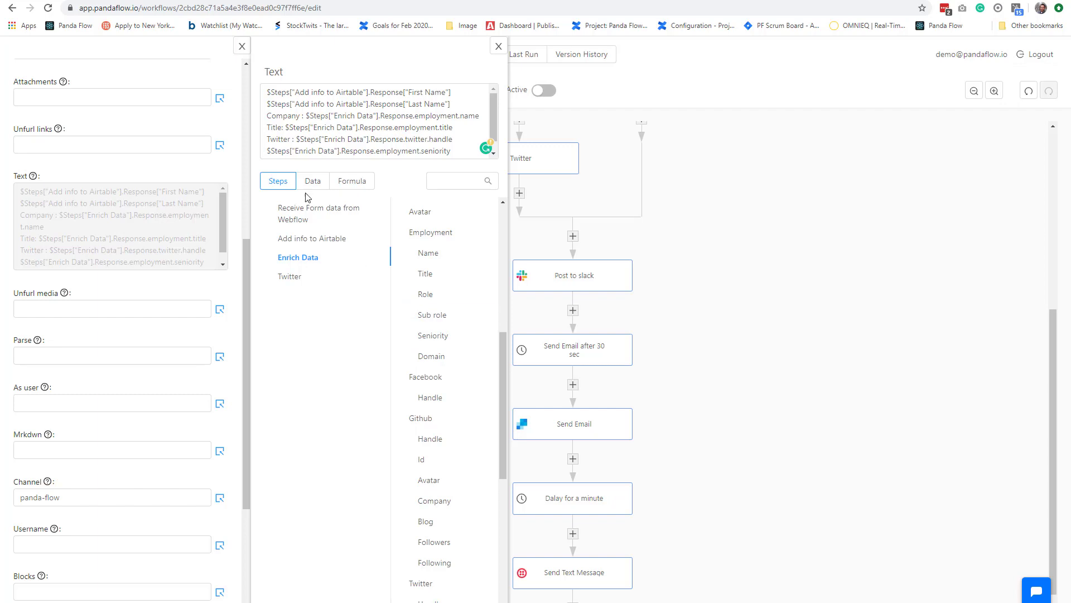
Insert the label "Senority :" before the seniority value in the Slack text and close the step's settings
left_click(268, 151)
type("Se")
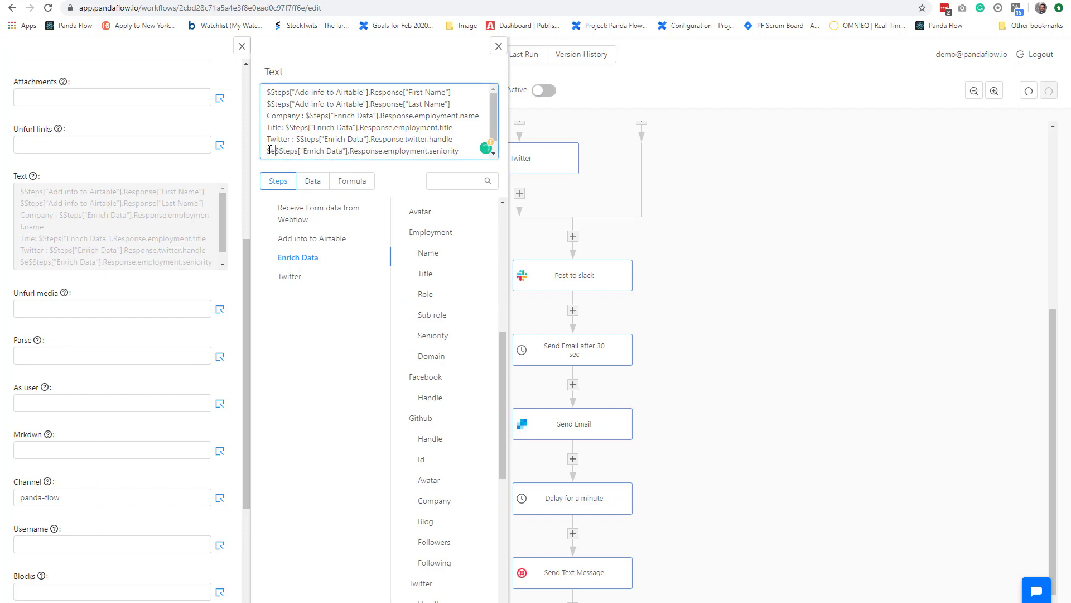
type("no")
type("rity")
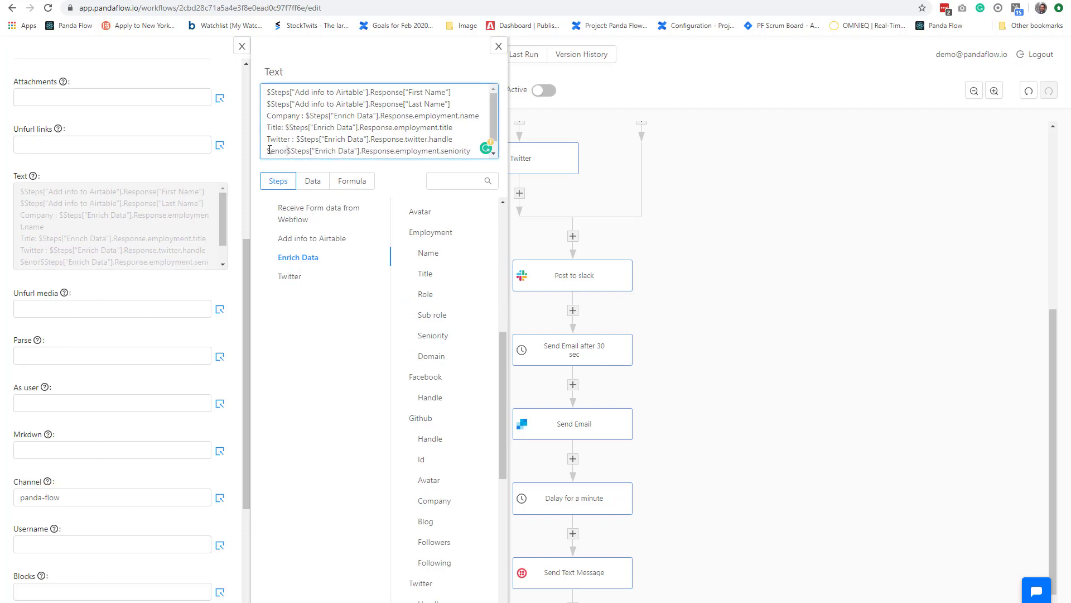
type(" :")
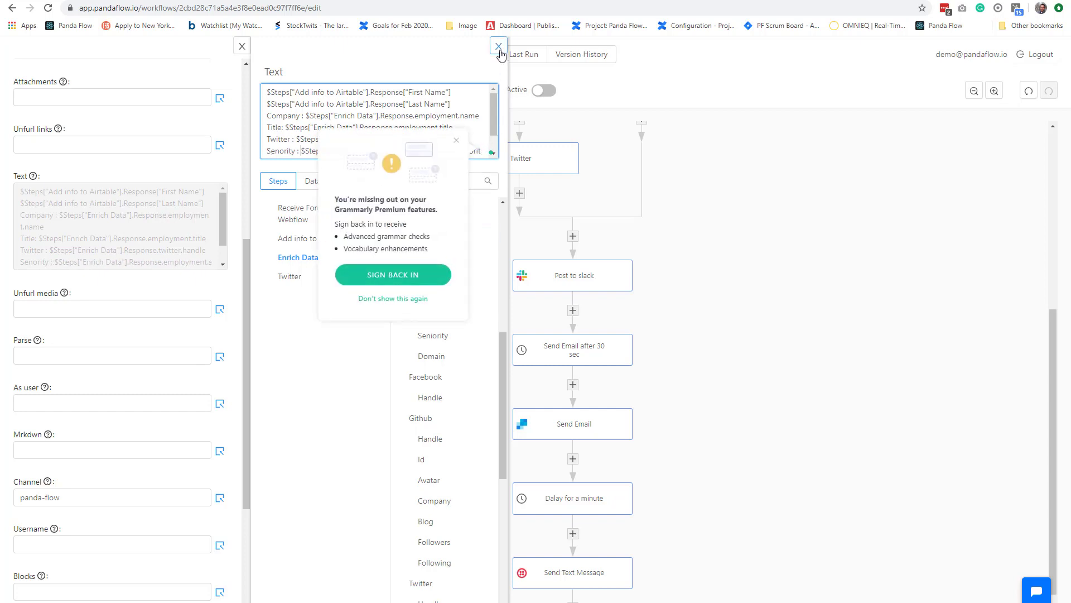
left_click(456, 140)
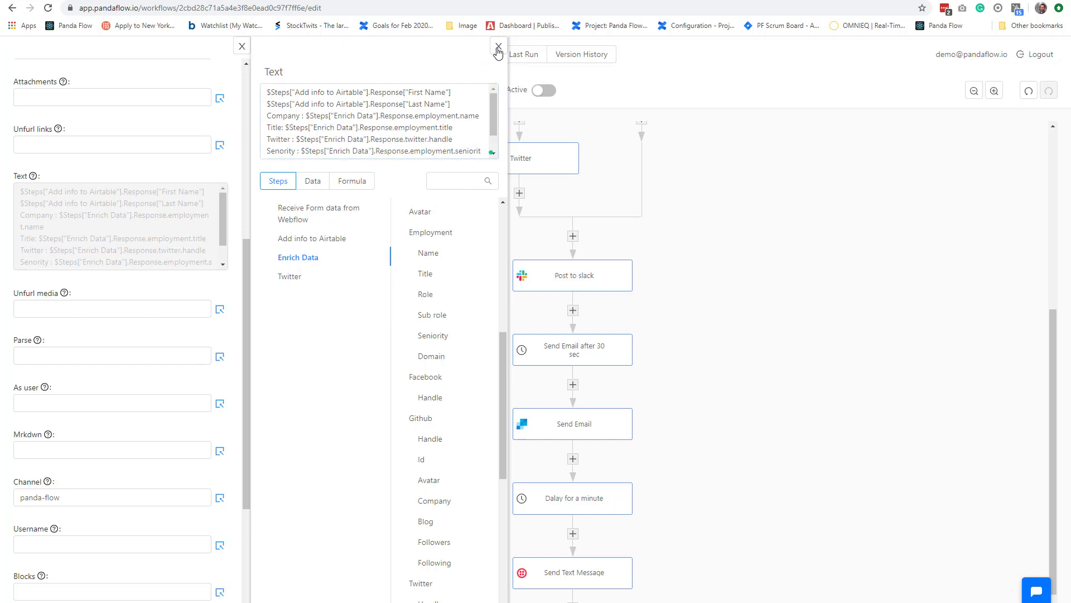
left_click(499, 46)
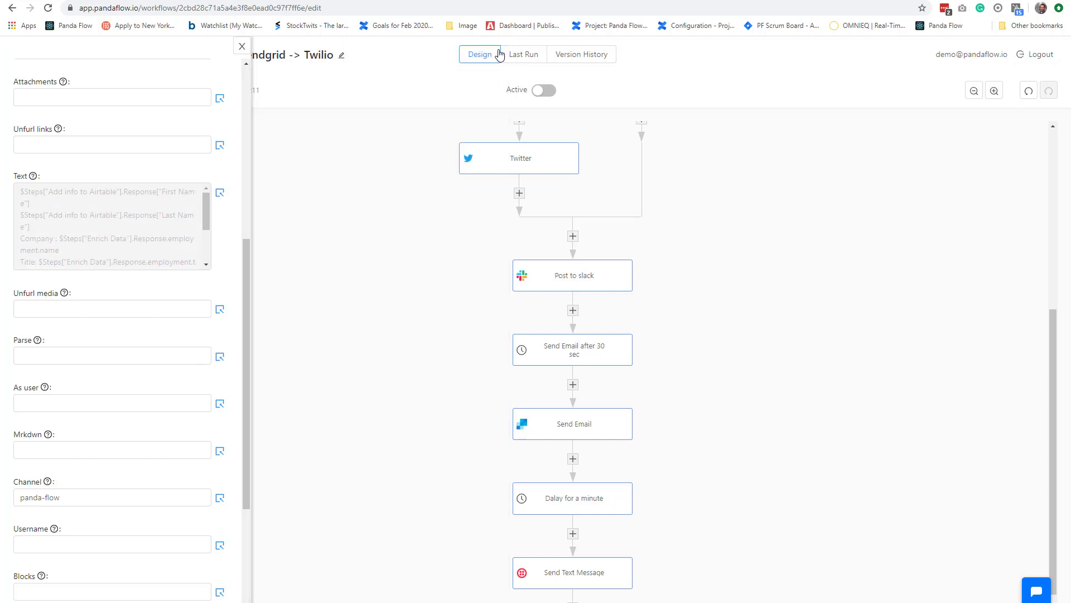
left_click(298, 187)
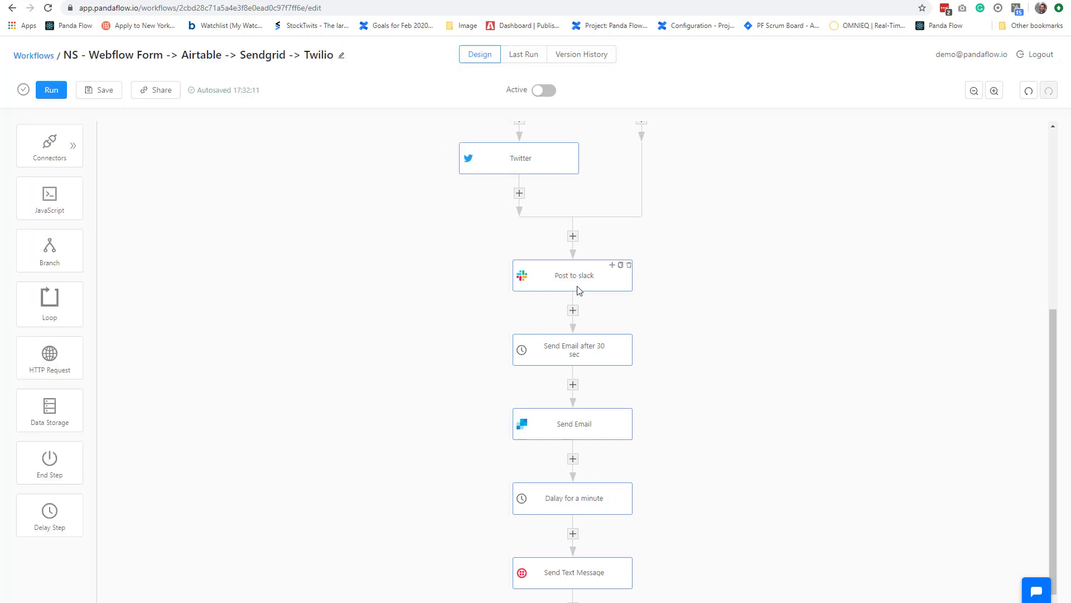
Examine the delay set in the Send Email after 30 sec step and the Send Email step's SendGrid recipient, sender and content fields
left_click(586, 356)
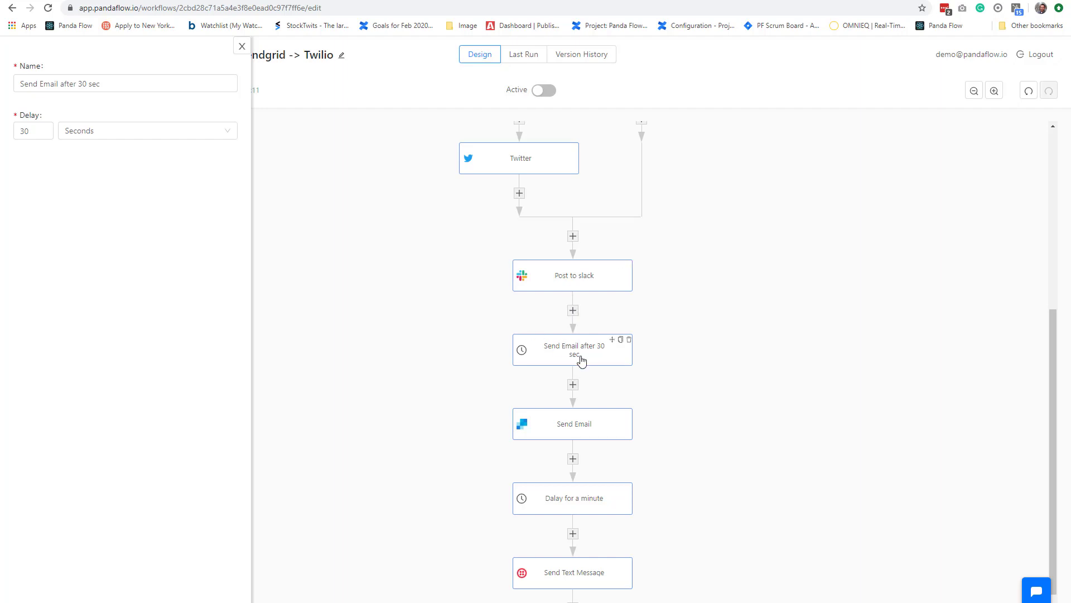
left_click(242, 46)
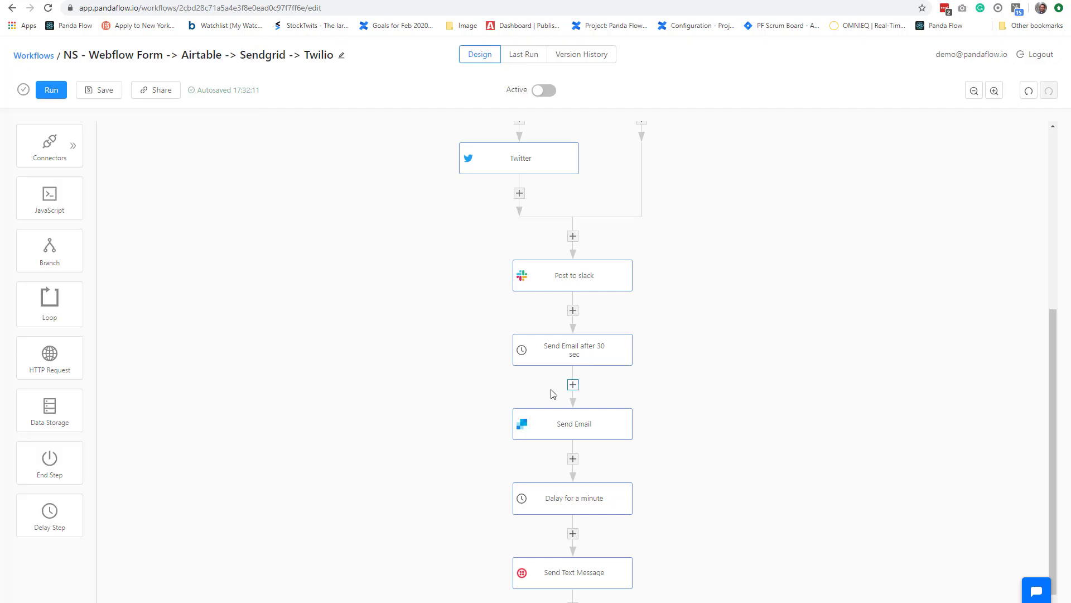
left_click(573, 425)
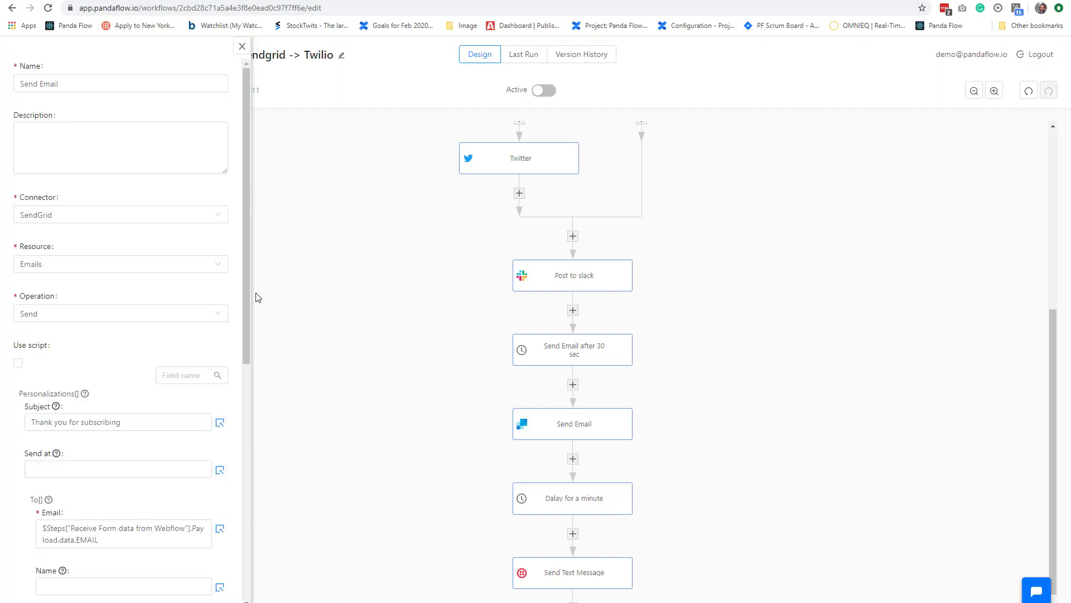
left_click_drag(246, 271, 243, 544)
left_click(140, 511)
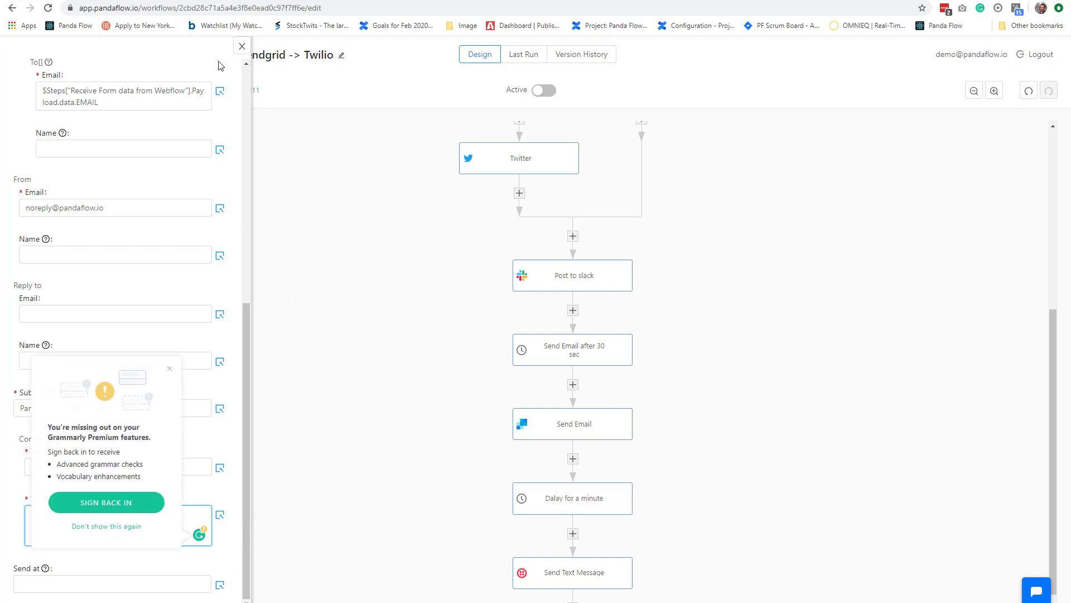
left_click(242, 46)
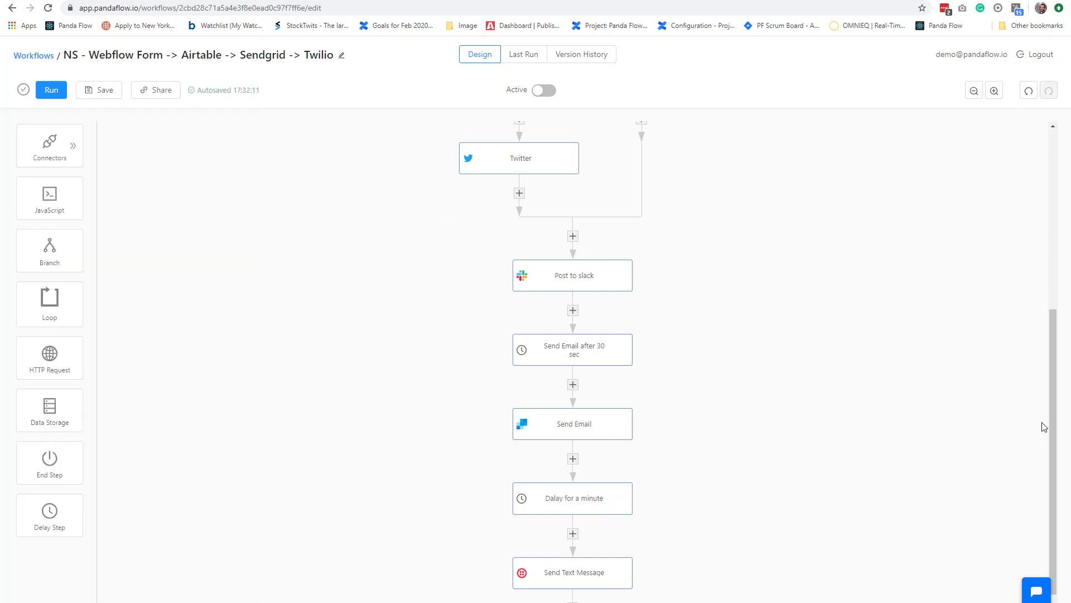
Examine the Dalay for a minute and Send Text Message steps near the end of the workflow
scroll(849, 505, "down", 1)
mouse_move(599, 479)
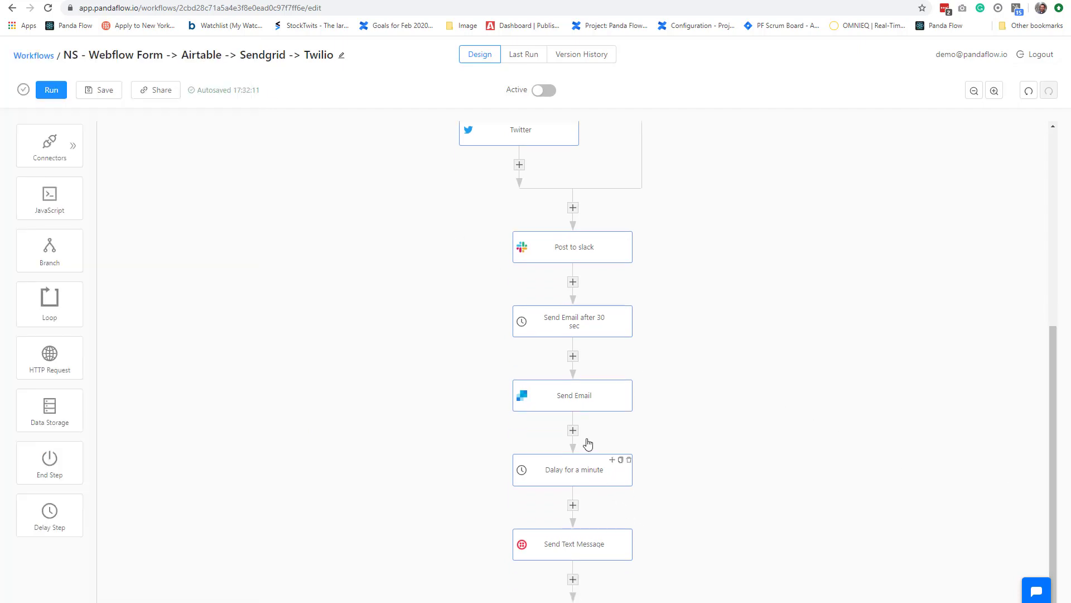
mouse_move(578, 558)
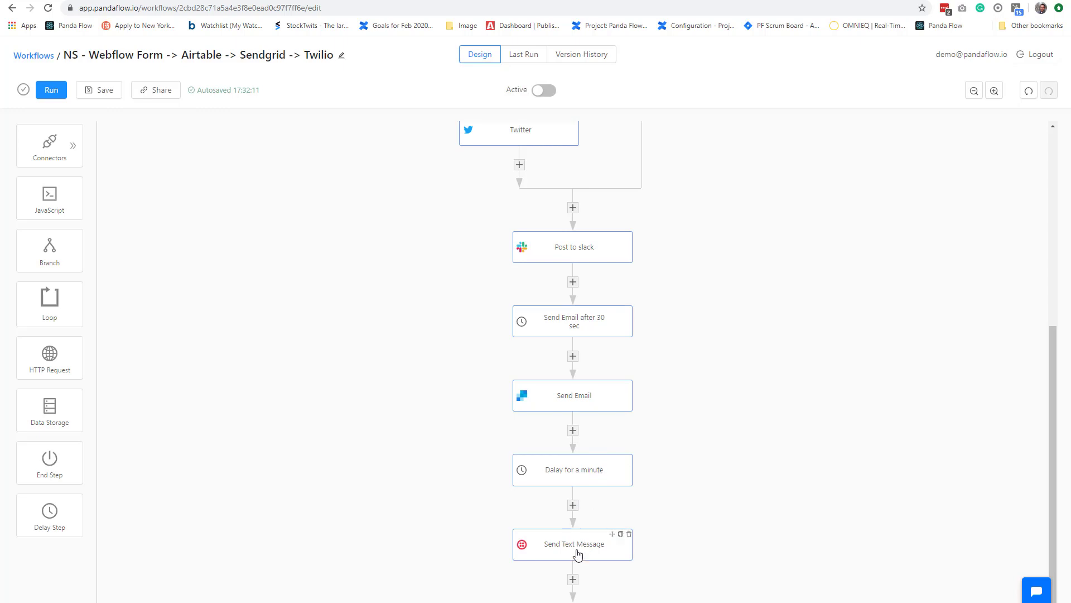